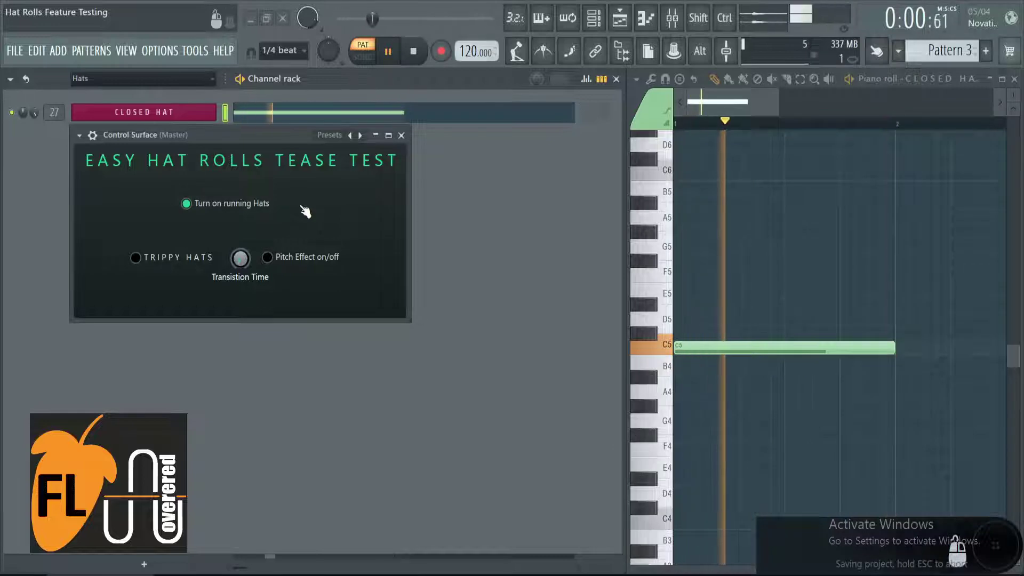
Open the touch keyboard and play G5, A5, E5 and B5 over the running closed hat pattern.
{"action": "left_click", "coordinate": [877, 52]}
{"action": "left_click", "coordinate": [880, 450]}
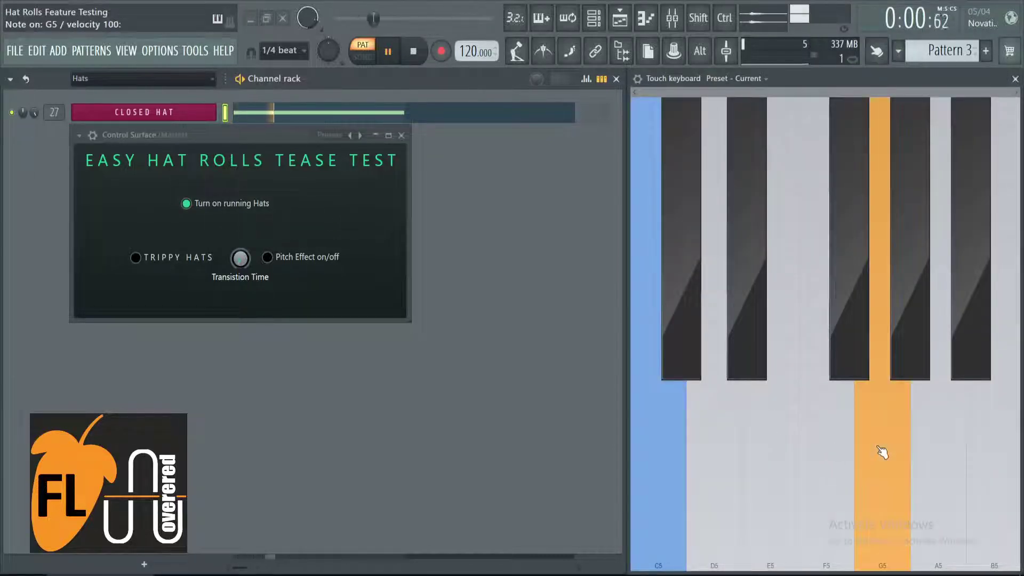
{"action": "left_click", "coordinate": [929, 450]}
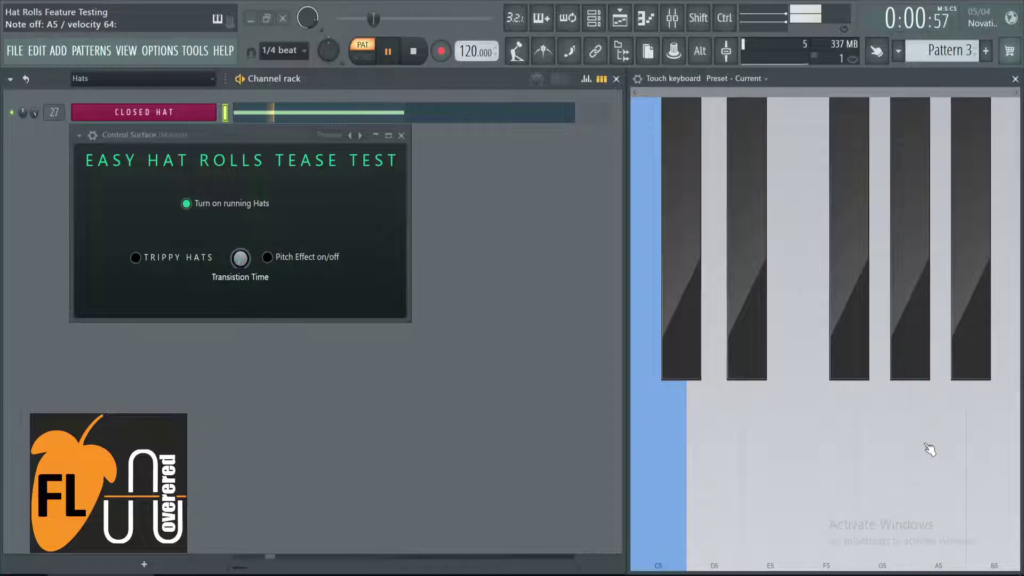
{"action": "left_click", "coordinate": [929, 449]}
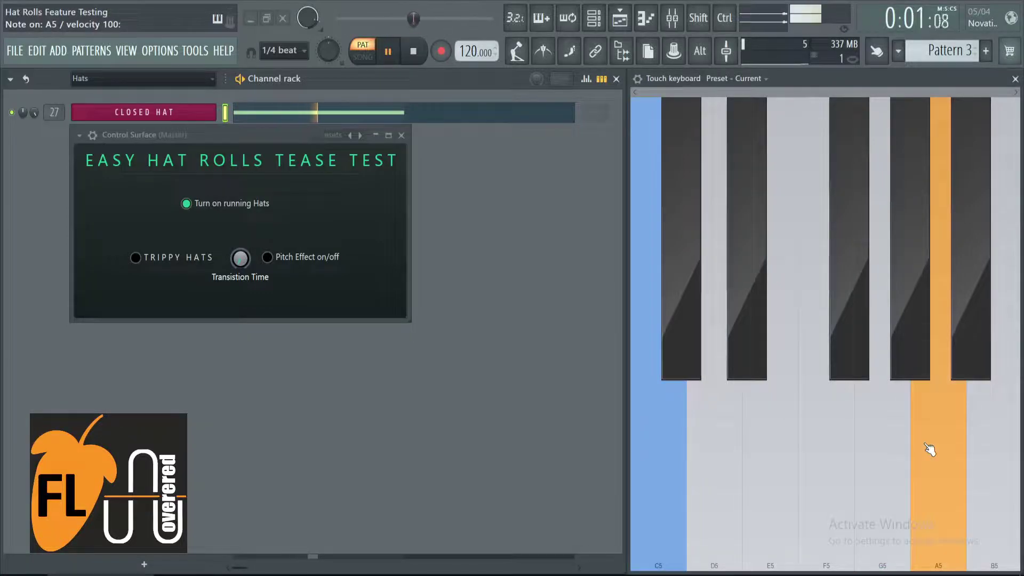
{"action": "left_click", "coordinate": [791, 476]}
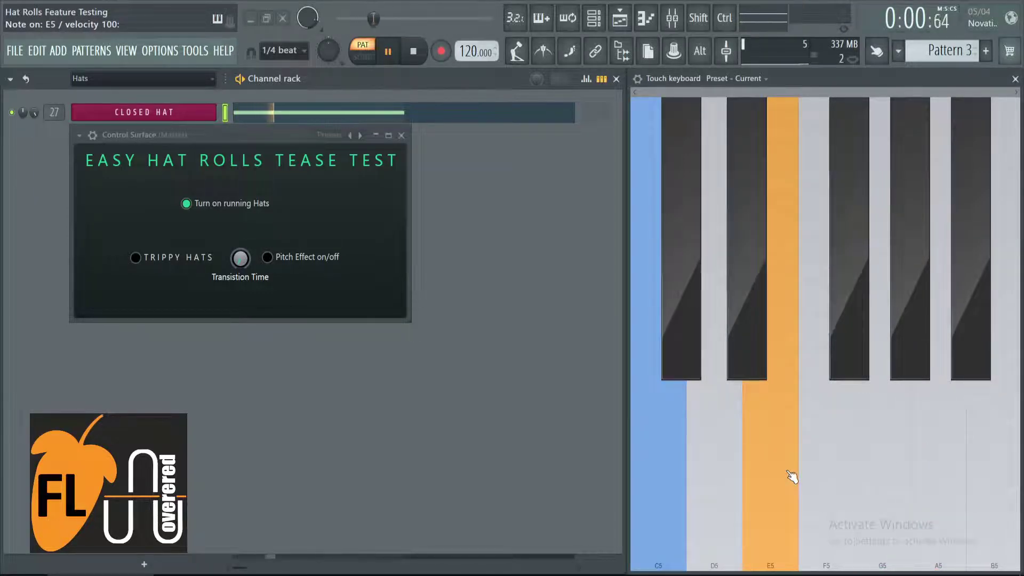
{"action": "left_click", "coordinate": [992, 465]}
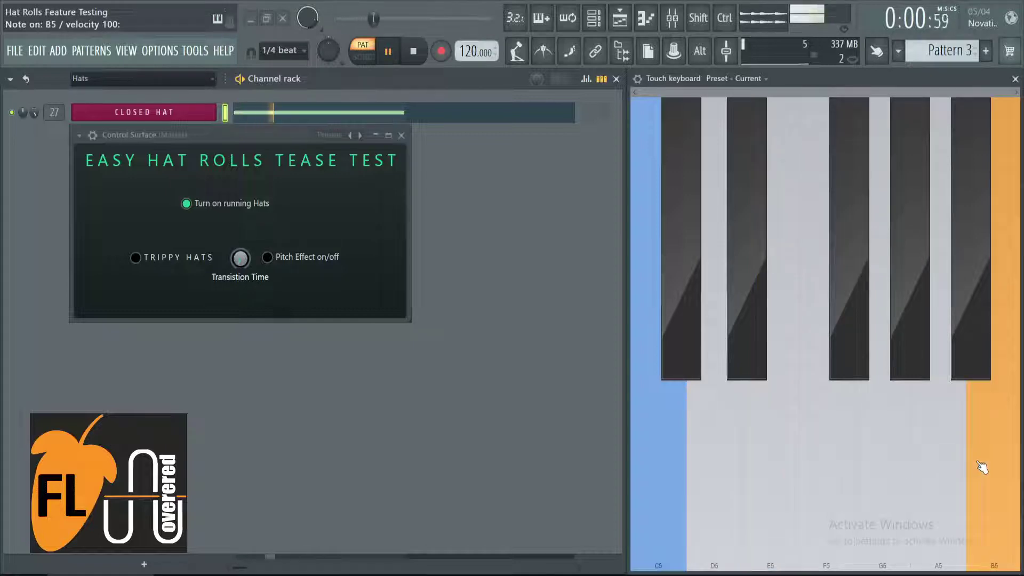
Play the white keys from C5 up to B5 one after another on the touch keyboard.
{"action": "left_click", "coordinate": [672, 489]}
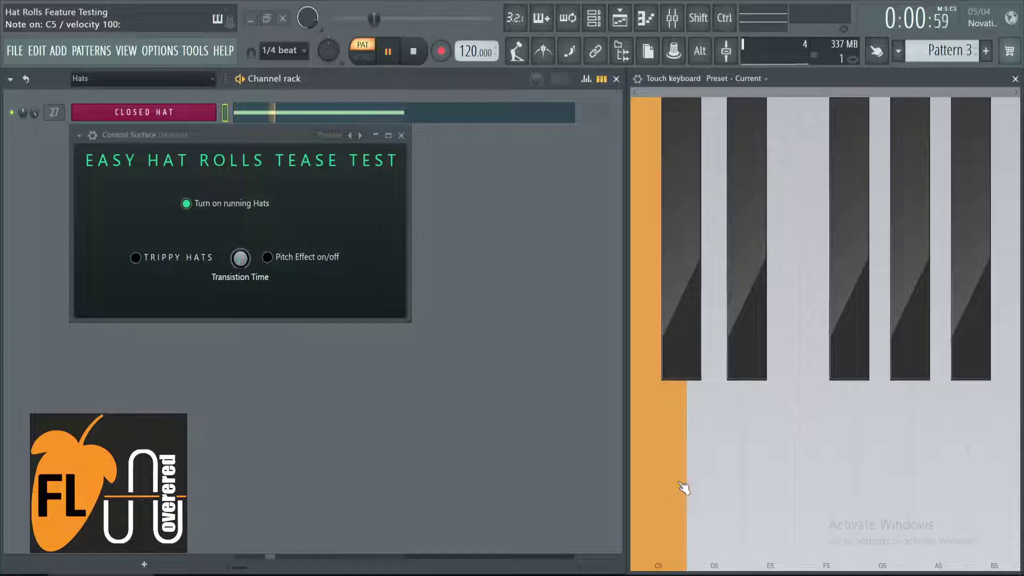
{"action": "left_click", "coordinate": [720, 483]}
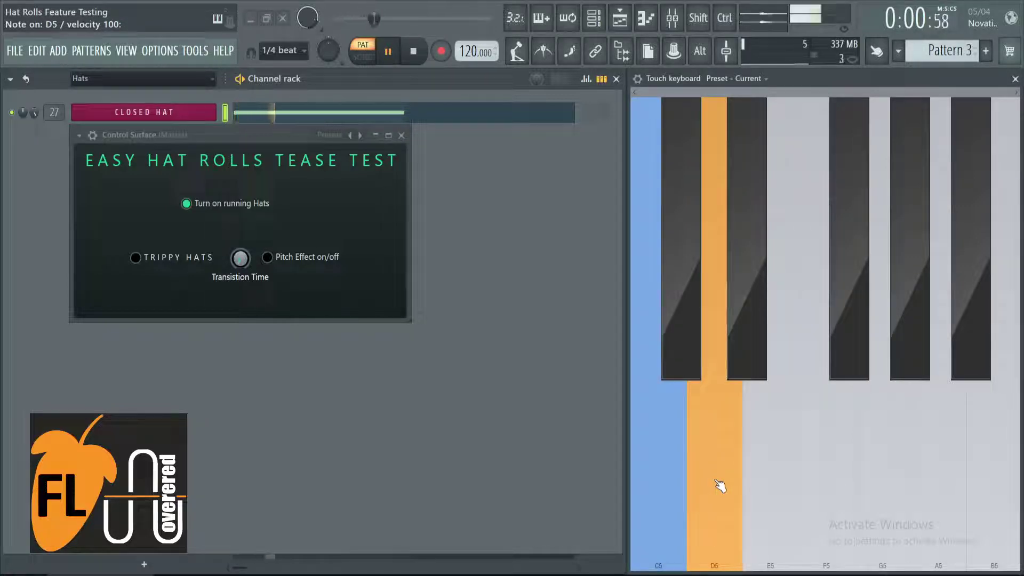
{"action": "left_click", "coordinate": [764, 487]}
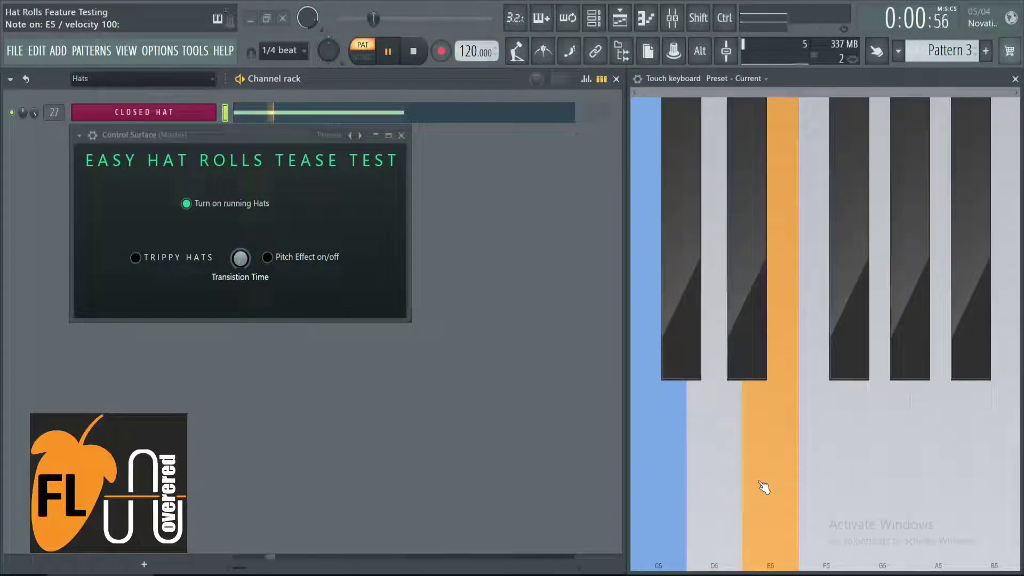
{"action": "left_click", "coordinate": [806, 487]}
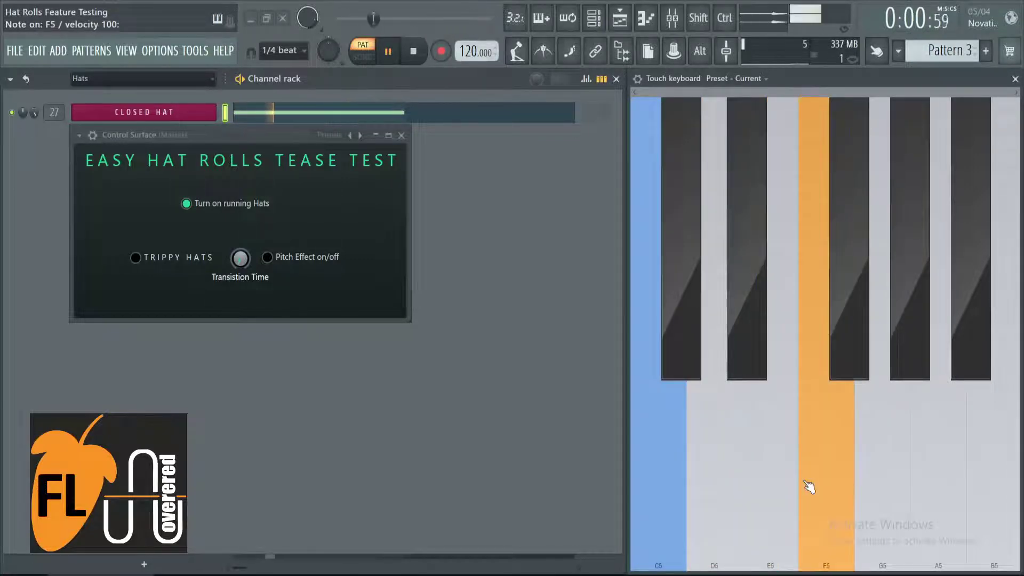
{"action": "left_click", "coordinate": [885, 486]}
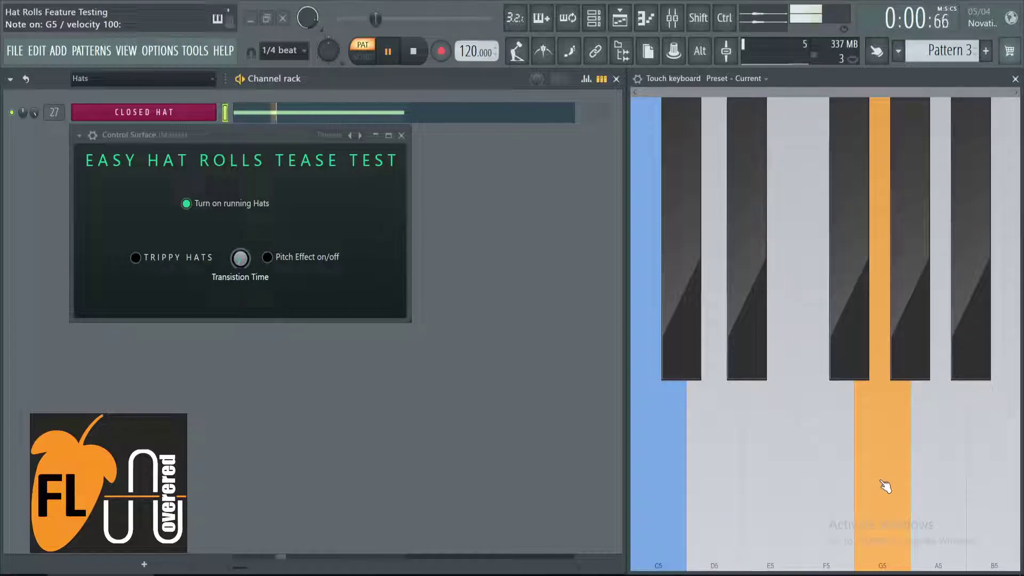
{"action": "left_click", "coordinate": [938, 482]}
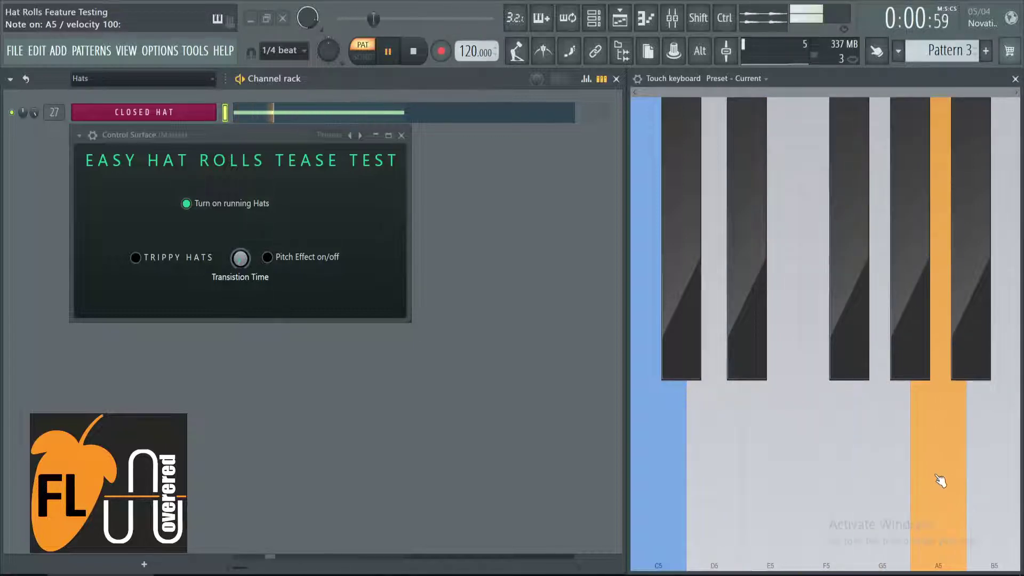
{"action": "left_click", "coordinate": [997, 473]}
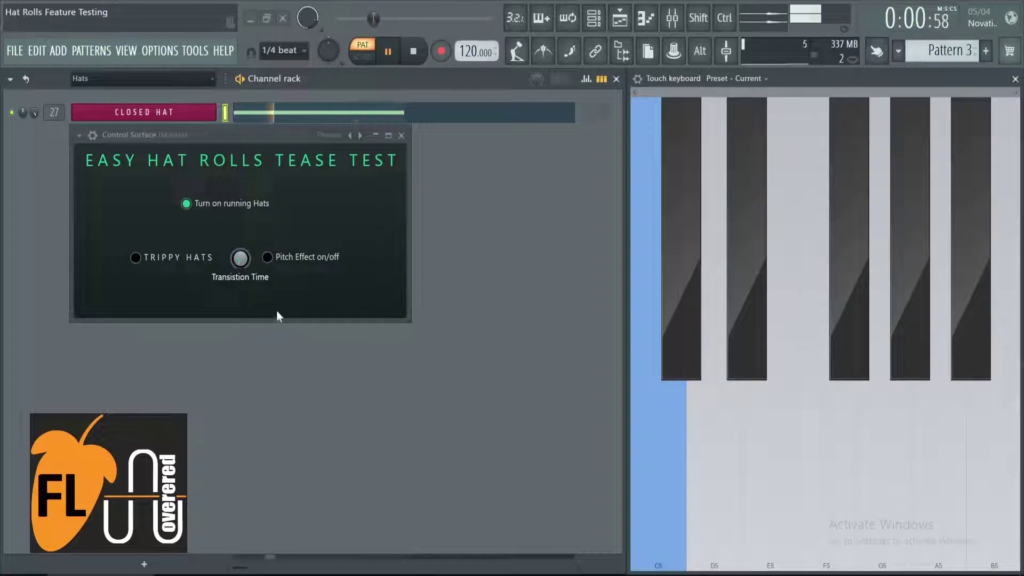
Stop the pattern, switch to song mode and start playback.
{"action": "left_click", "coordinate": [413, 52]}
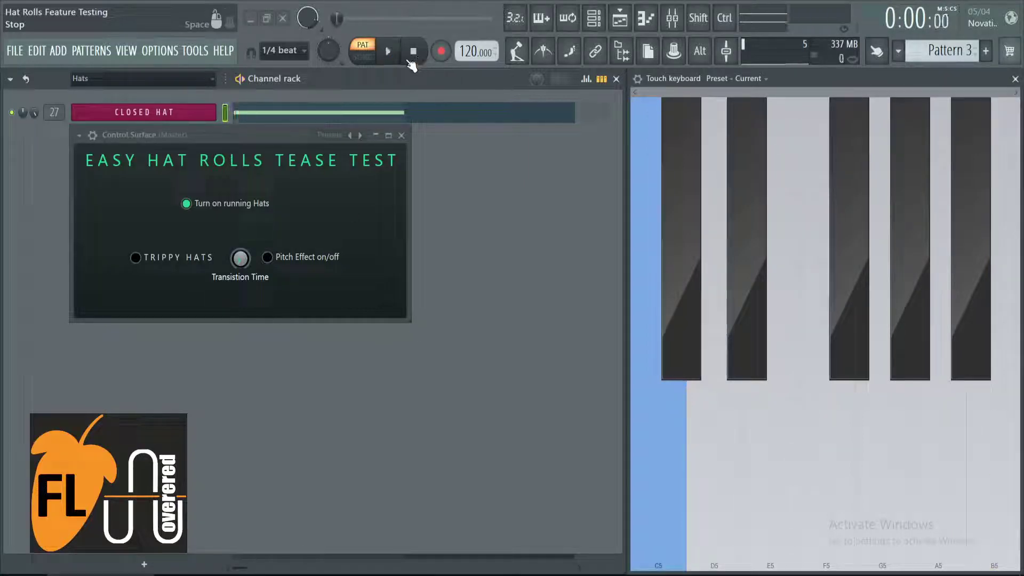
{"action": "left_click", "coordinate": [367, 59]}
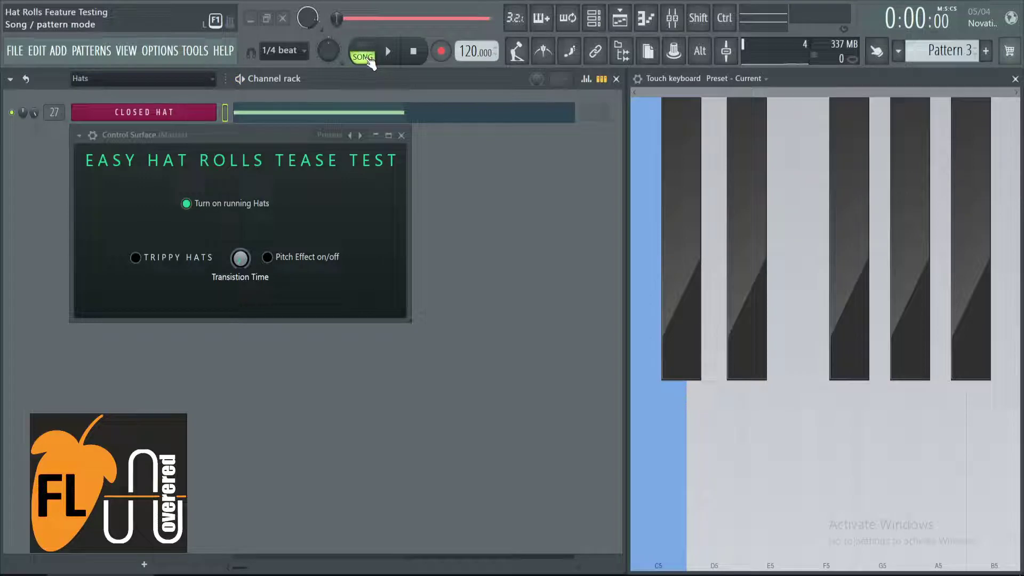
{"action": "left_click", "coordinate": [398, 58]}
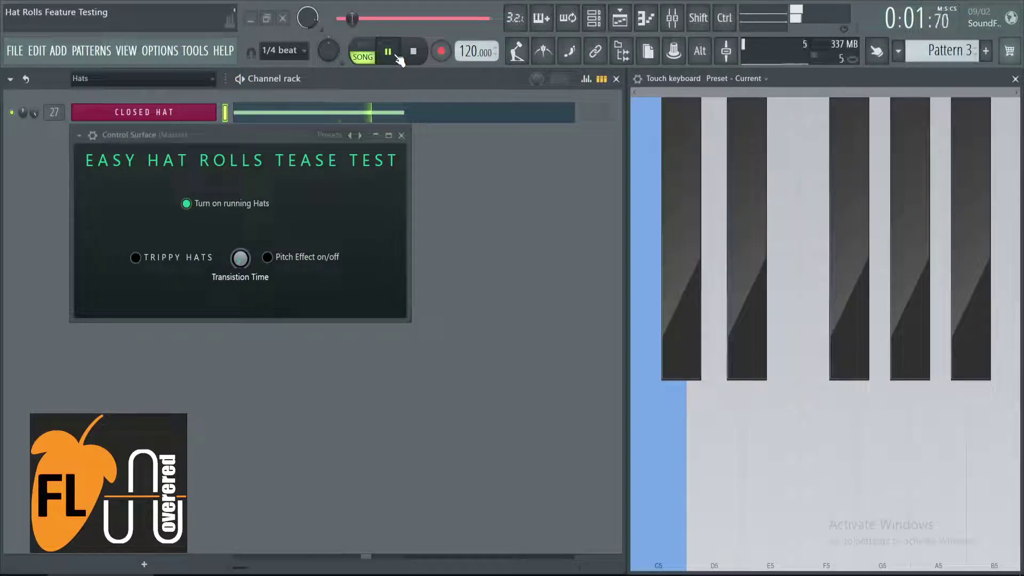
Turn on Trippy Hats and toggle the Pitch Effect while the song plays, leaving both enabled.
{"action": "left_click", "coordinate": [139, 260]}
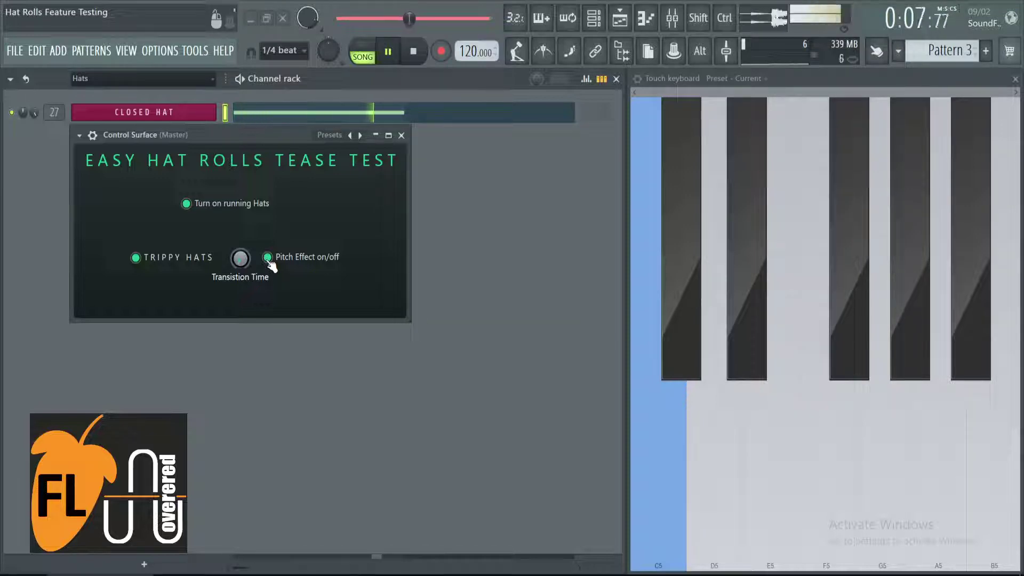
{"action": "left_click", "coordinate": [268, 258]}
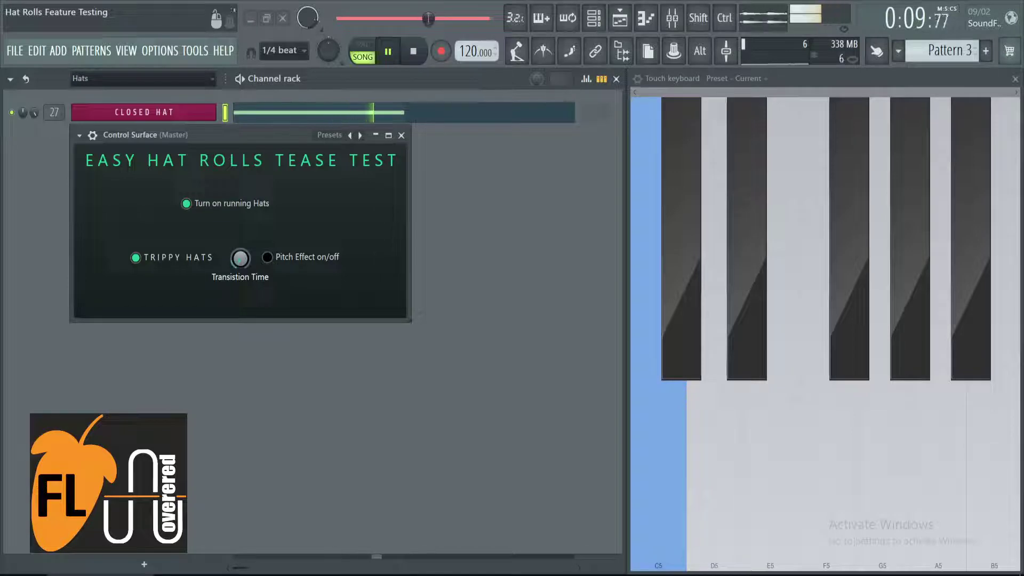
{"action": "left_click", "coordinate": [269, 258]}
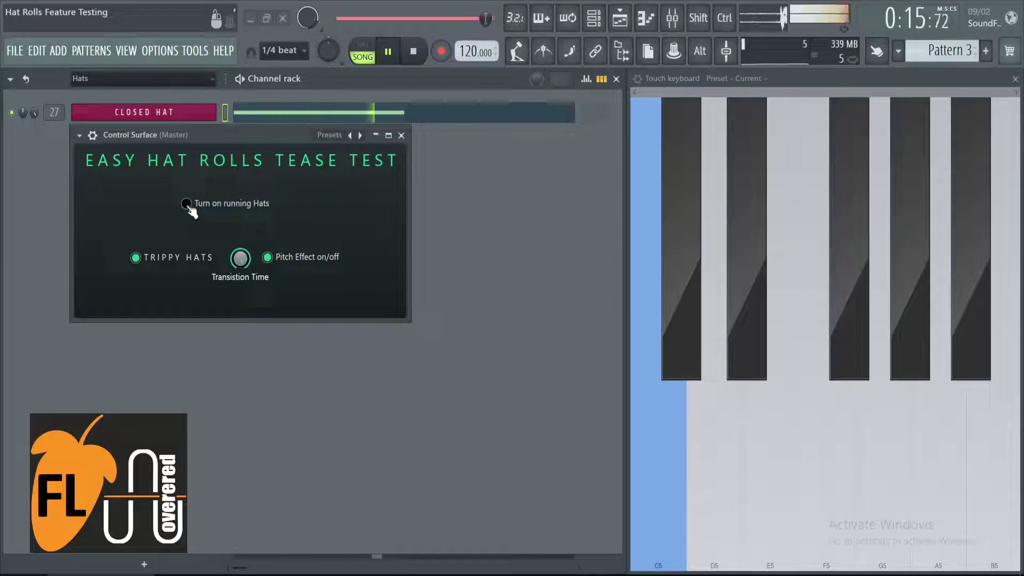
Stop the song and play the closed hat pattern in pattern mode with running hats turned on.
{"action": "key", "text": "space"}
{"action": "left_click", "coordinate": [368, 54]}
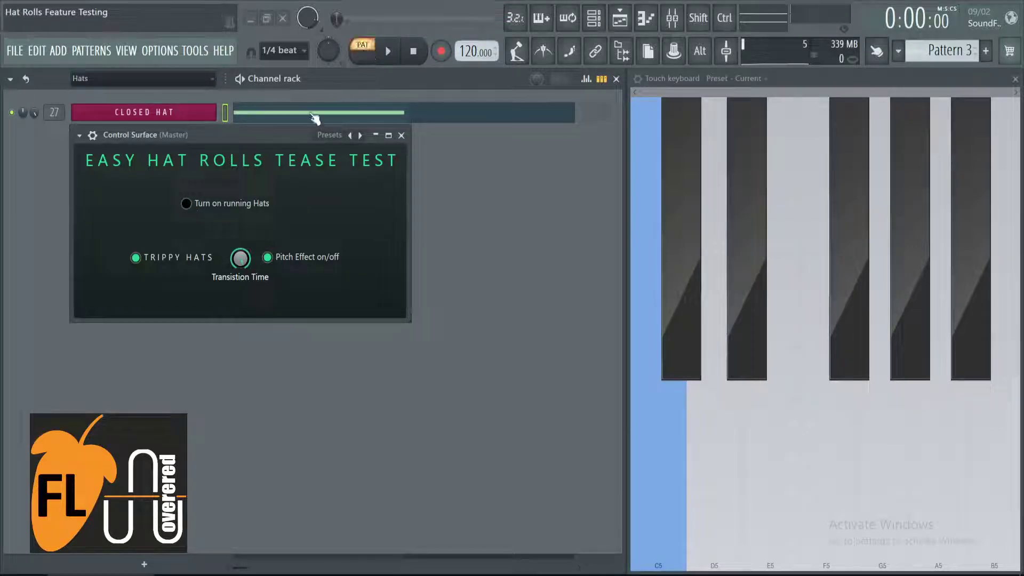
{"action": "left_click", "coordinate": [196, 205]}
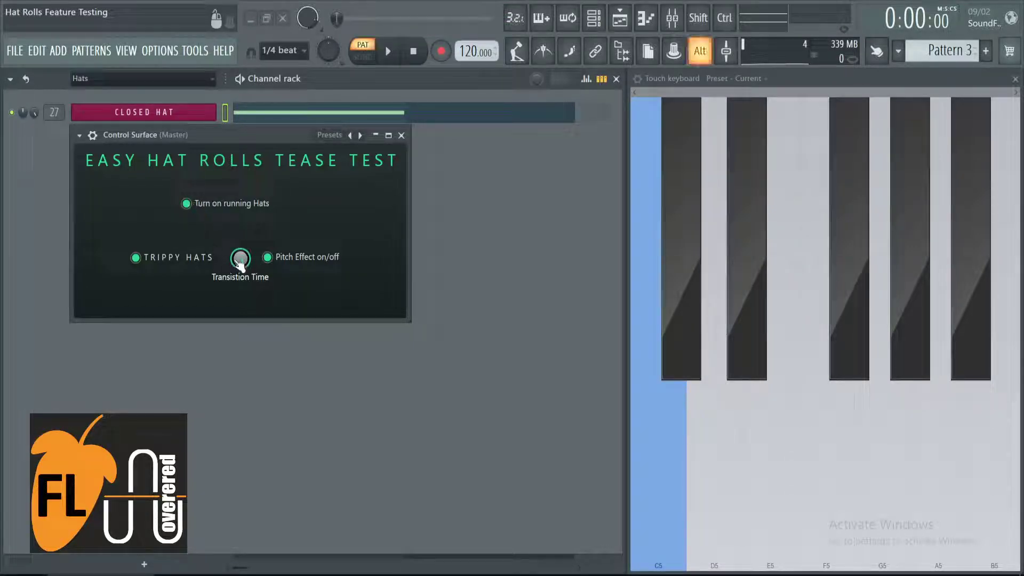
{"action": "key", "text": "space"}
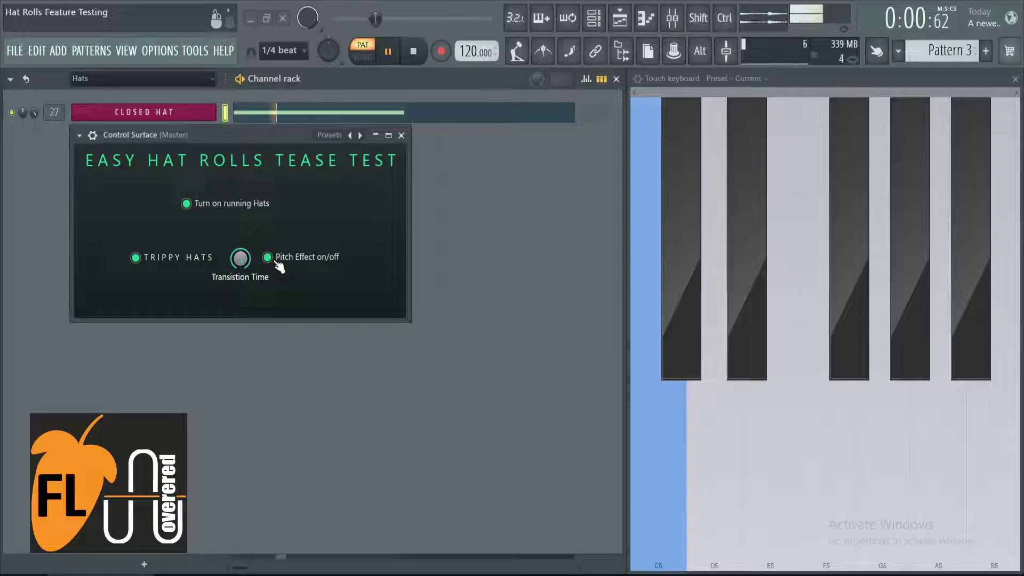
Toggle Trippy Hats off and on repeatedly during pattern playback to compare the hat sound.
{"action": "left_click", "coordinate": [154, 260]}
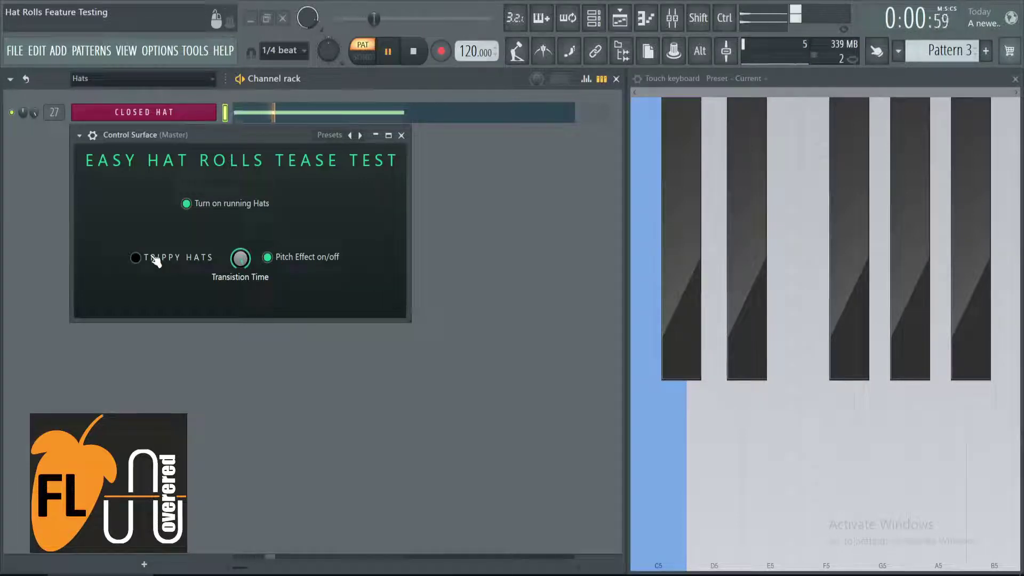
{"action": "left_click", "coordinate": [155, 260]}
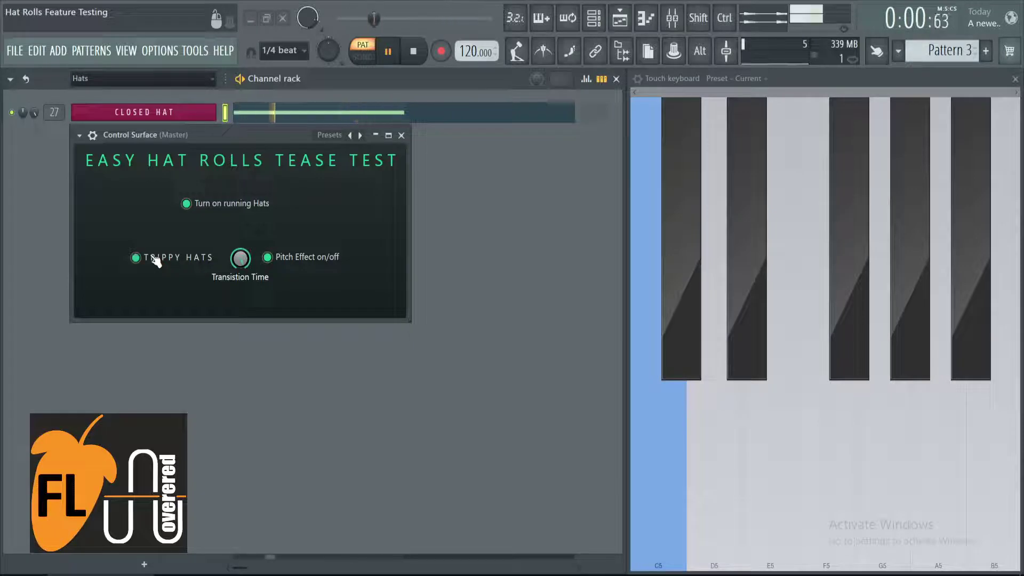
{"action": "left_click", "coordinate": [155, 261]}
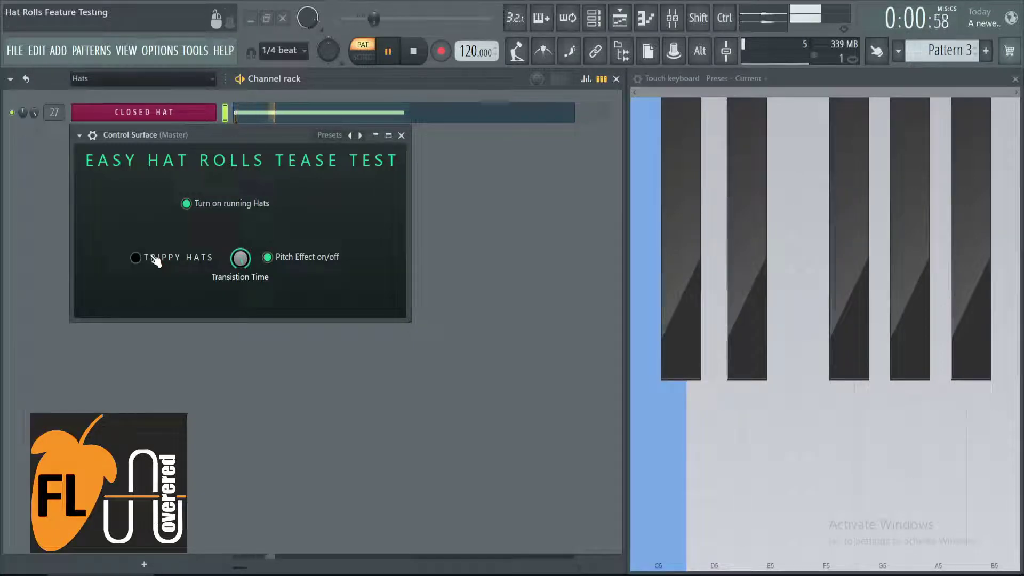
{"action": "left_click", "coordinate": [154, 260]}
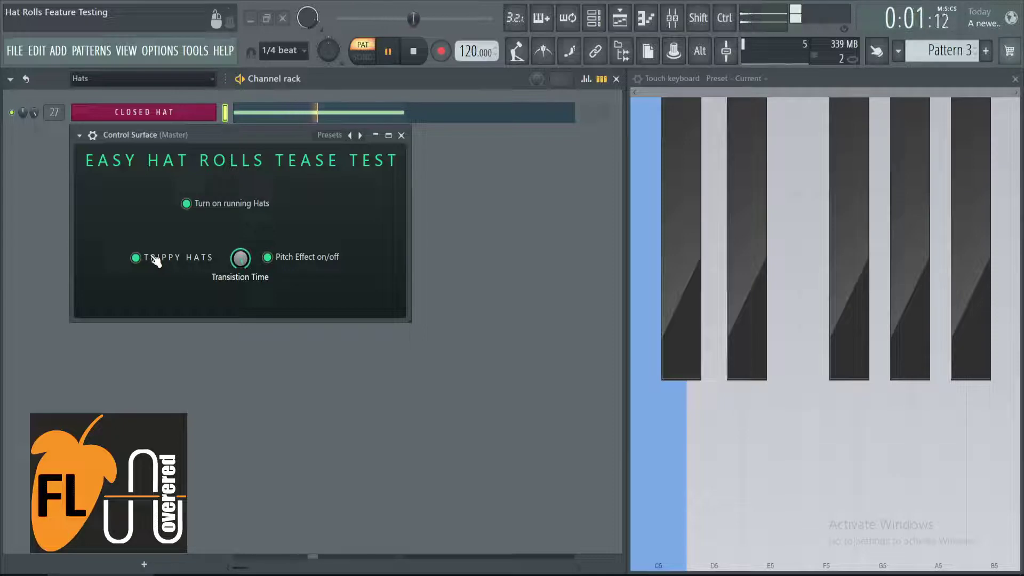
{"action": "left_click", "coordinate": [155, 260]}
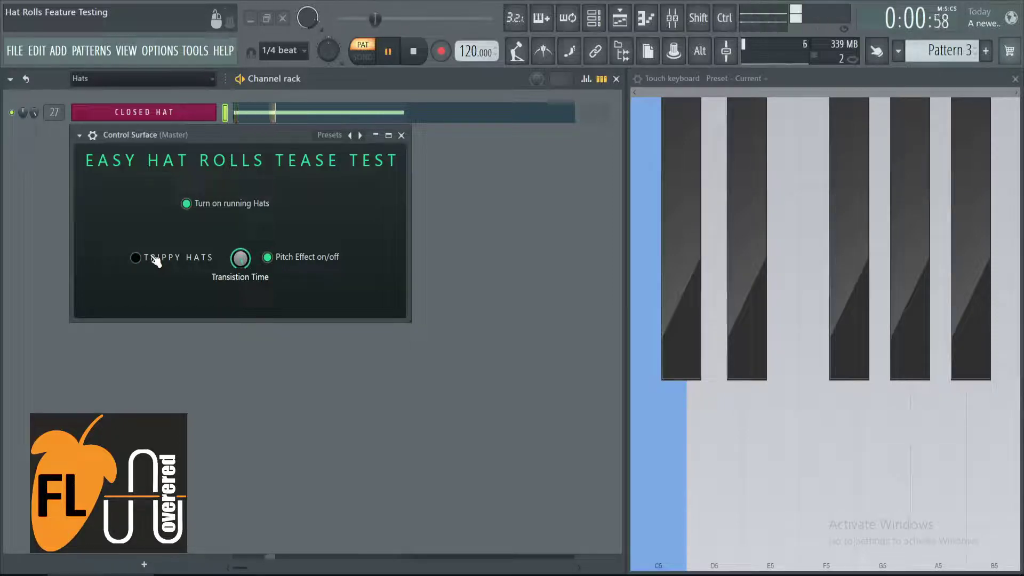
{"action": "left_click", "coordinate": [155, 260]}
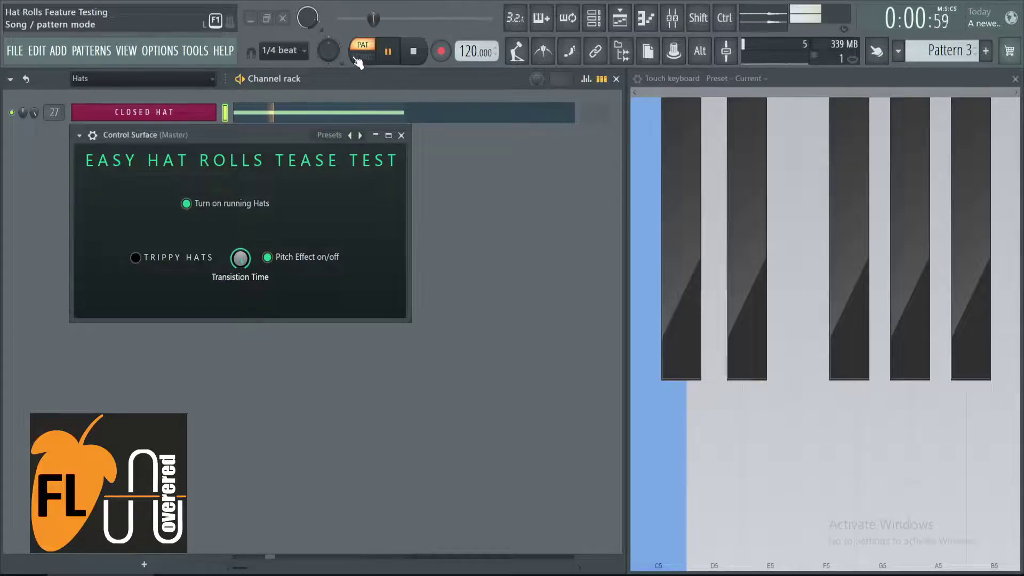
Switch playback to song mode and turn Trippy Hats on with the Pitch Effect active.
{"action": "left_click", "coordinate": [356, 58]}
{"action": "left_click", "coordinate": [152, 261]}
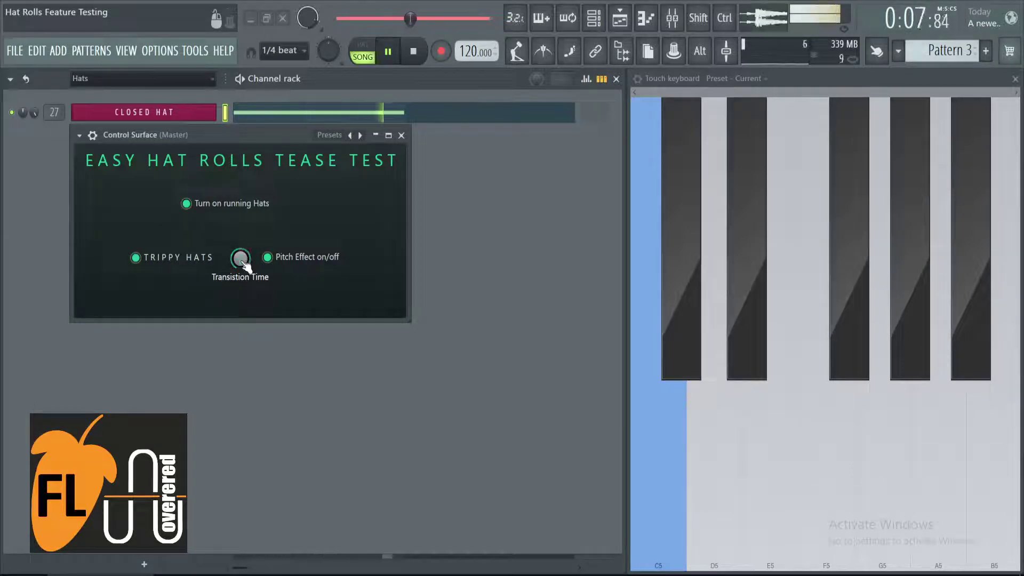
{"action": "left_click", "coordinate": [160, 261]}
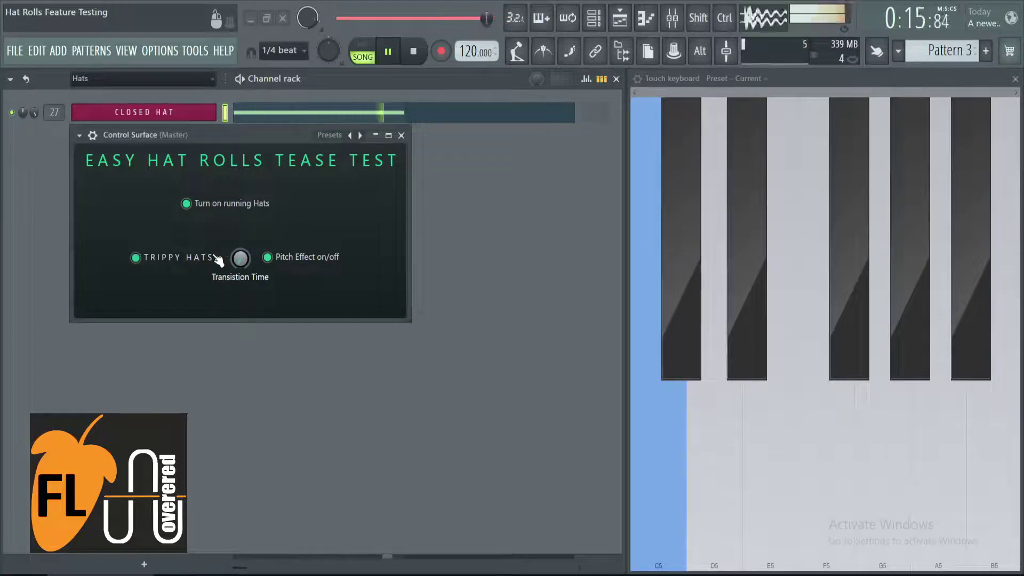
Turn off the Pitch Effect, and switch Trippy Hats off and on again to compare during the song.
{"action": "left_click", "coordinate": [267, 257]}
{"action": "left_click", "coordinate": [158, 260]}
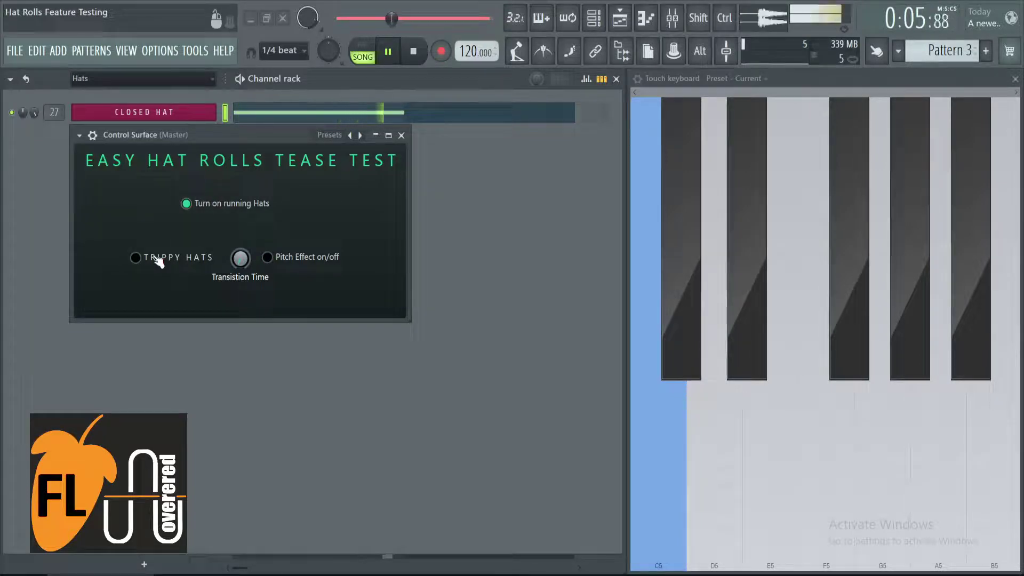
{"action": "left_click", "coordinate": [157, 259]}
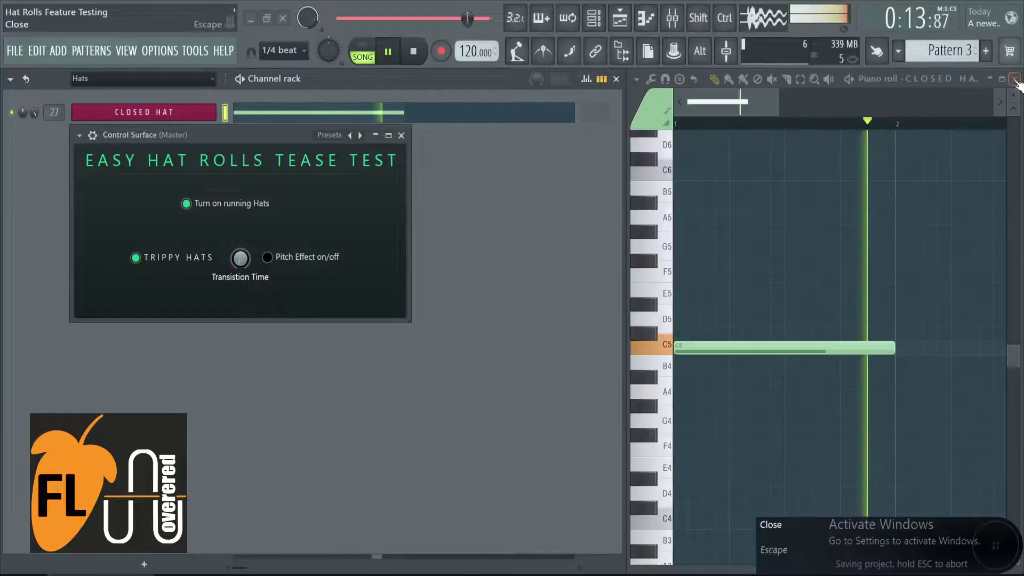
Replace the piano roll with the touch keyboard and play G5, A5, B5, G5 and A5 over the song.
{"action": "left_click", "coordinate": [1014, 78]}
{"action": "left_click", "coordinate": [876, 51]}
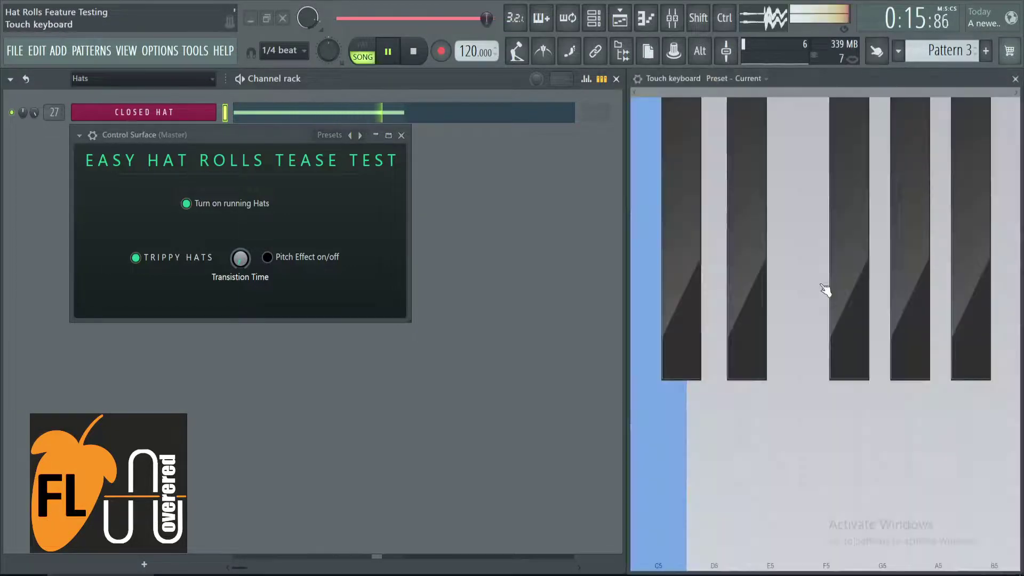
{"action": "left_click", "coordinate": [896, 449]}
{"action": "left_click", "coordinate": [930, 457]}
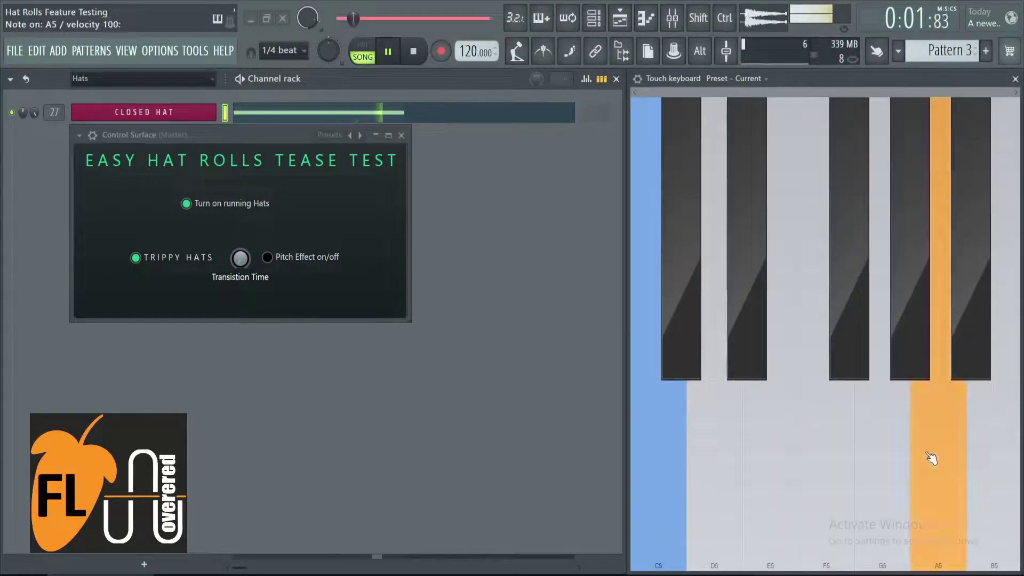
{"action": "left_click", "coordinate": [992, 446]}
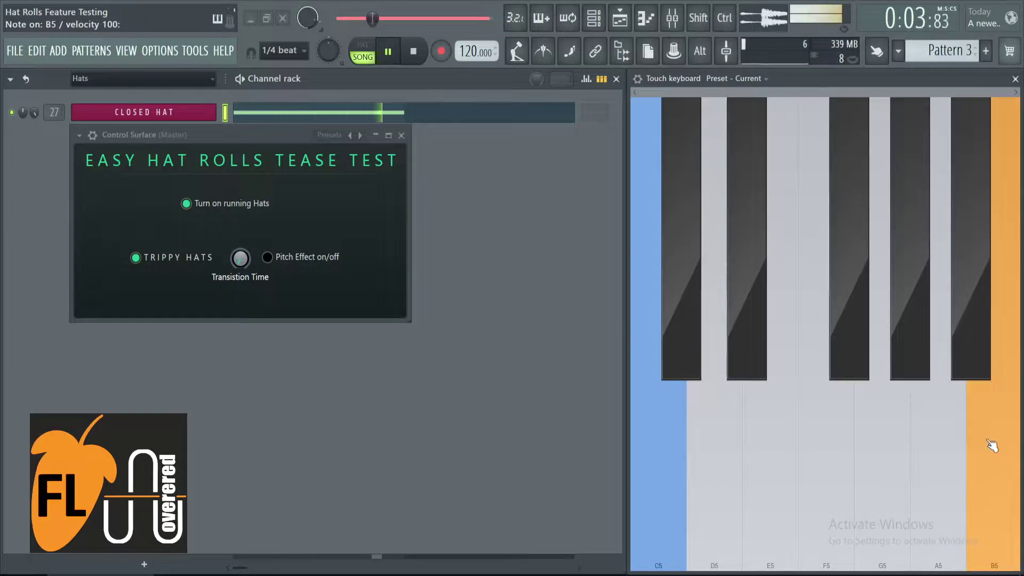
{"action": "left_click", "coordinate": [863, 463]}
{"action": "left_click", "coordinate": [932, 470]}
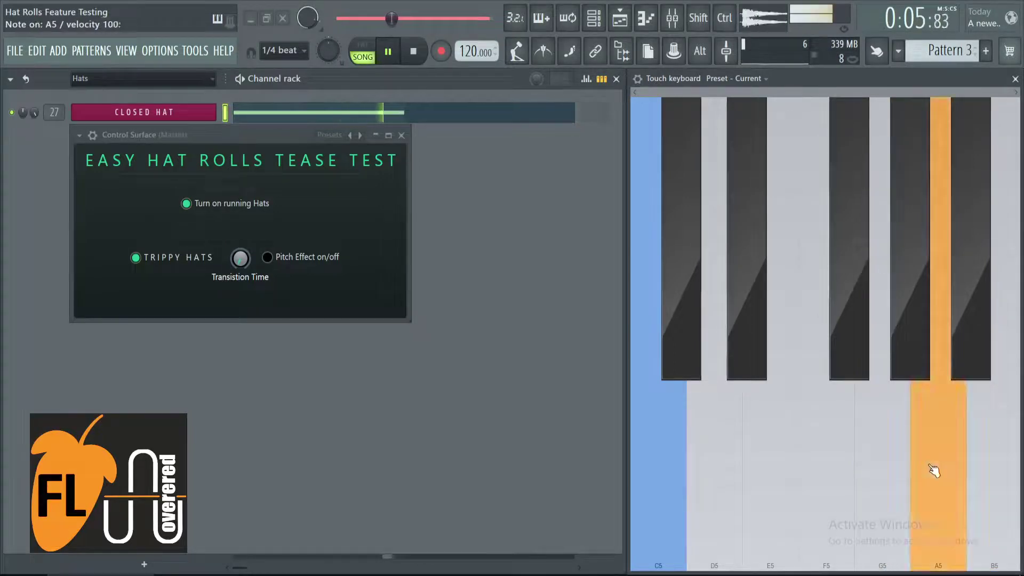
Play A5 repeatedly on the touch keyboard over the running song.
{"action": "left_click", "coordinate": [933, 471]}
{"action": "left_click", "coordinate": [933, 470]}
{"action": "left_click", "coordinate": [933, 469]}
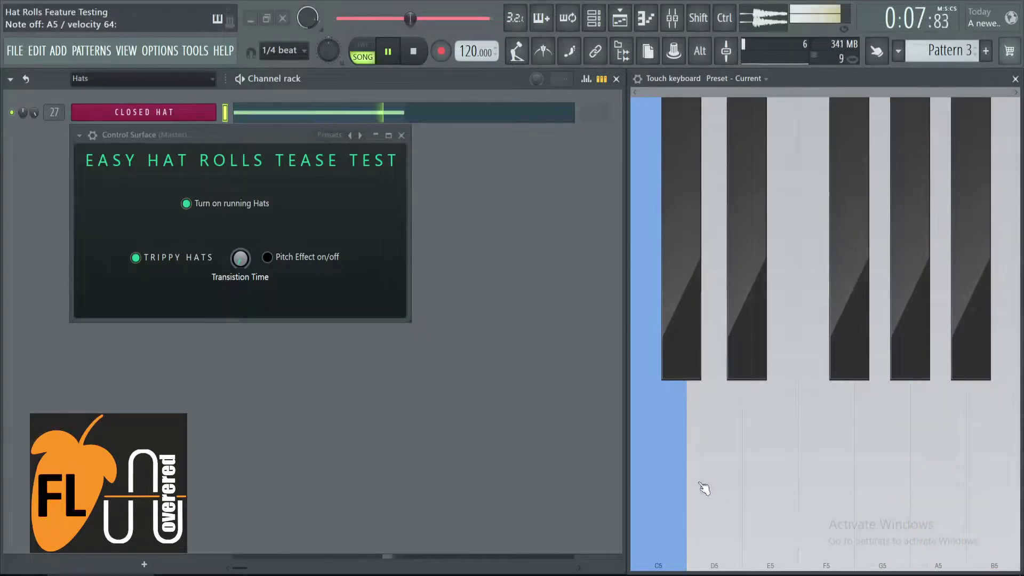
Close the touch keyboard and show the TRIPPY HATS channel's notes in the piano roll.
{"action": "left_click", "coordinate": [876, 51]}
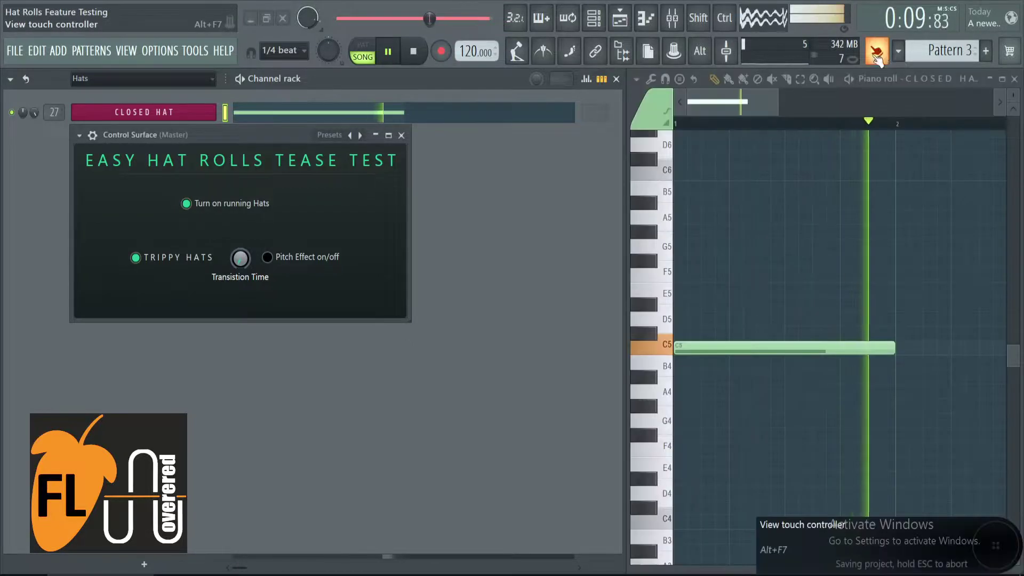
{"action": "left_click", "coordinate": [944, 83]}
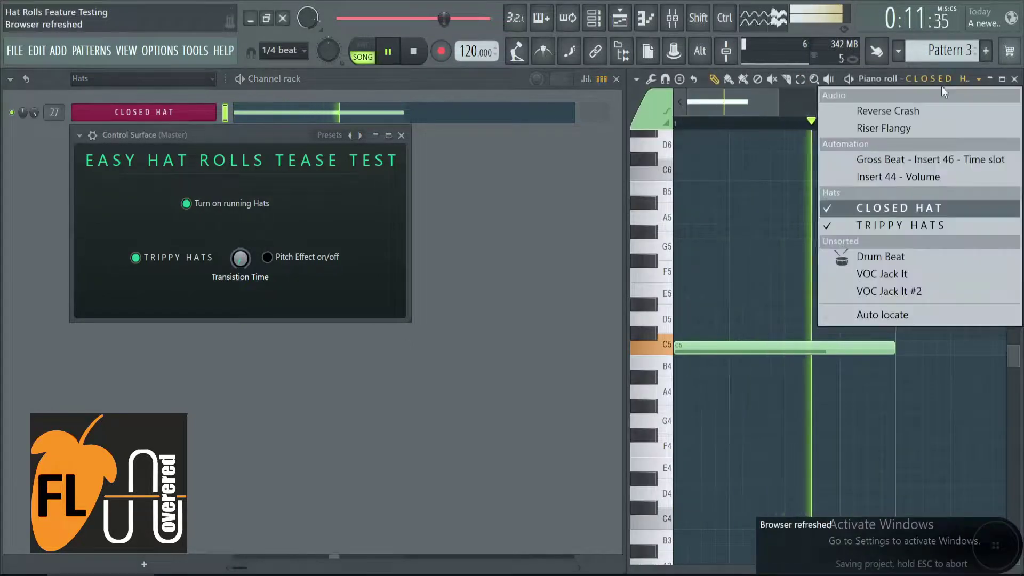
{"action": "left_click", "coordinate": [902, 223]}
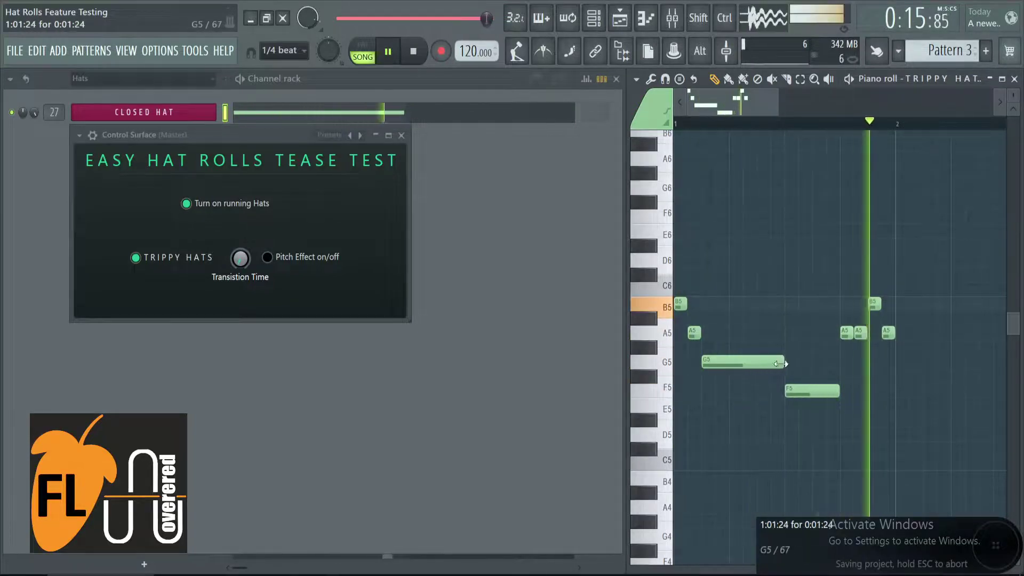
Shorten the long G5 note to about half its length and add an A5 note just before the F5 note.
{"action": "left_click_drag", "start_coordinate": [778, 367], "coordinate": [743, 366]}
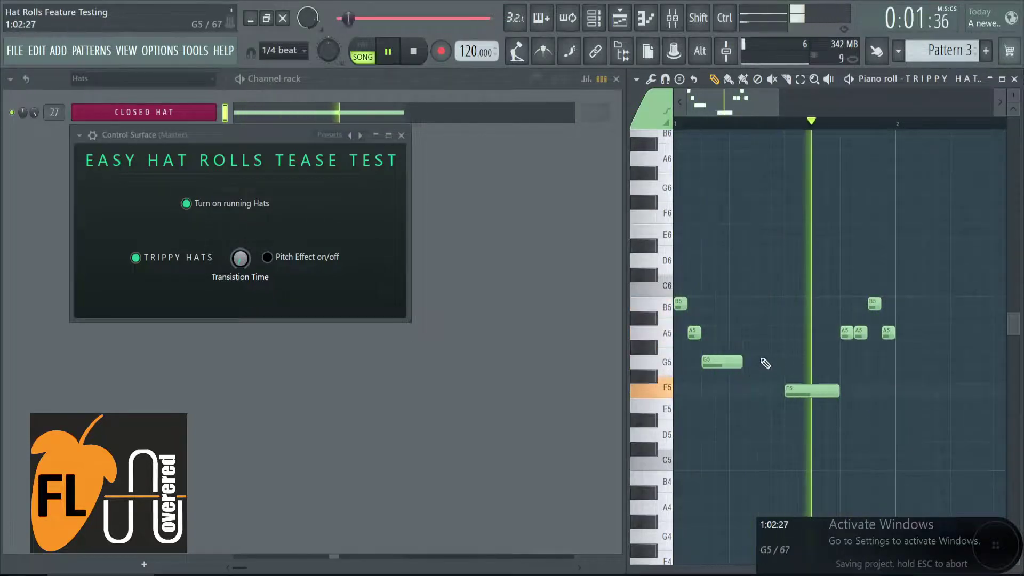
{"action": "left_click", "coordinate": [774, 333]}
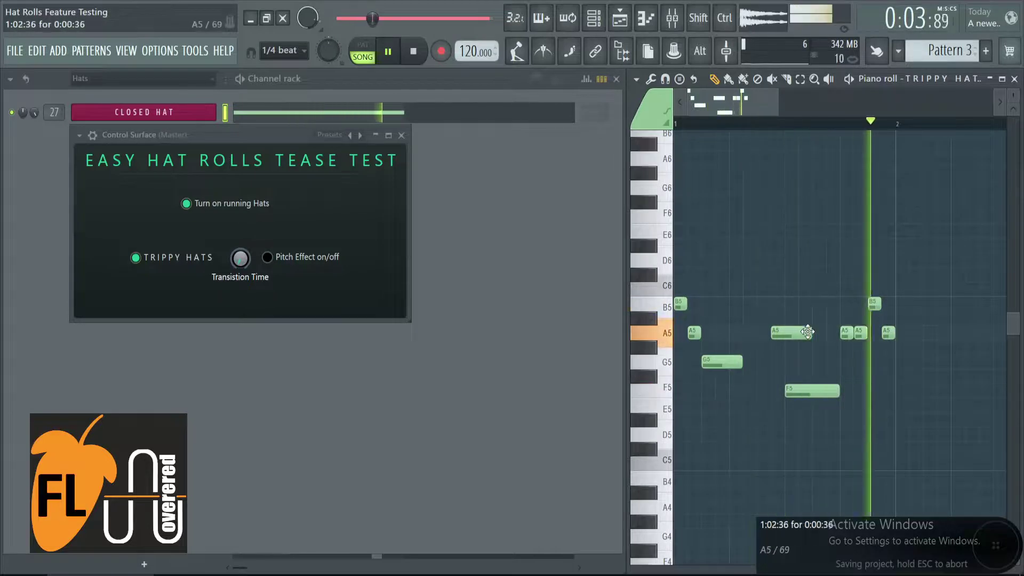
Try the existing F5 note at C6 and G5, and replace it with the added A5 note lowered to F5 and lengthened.
{"action": "left_click_drag", "start_coordinate": [805, 391], "coordinate": [811, 286]}
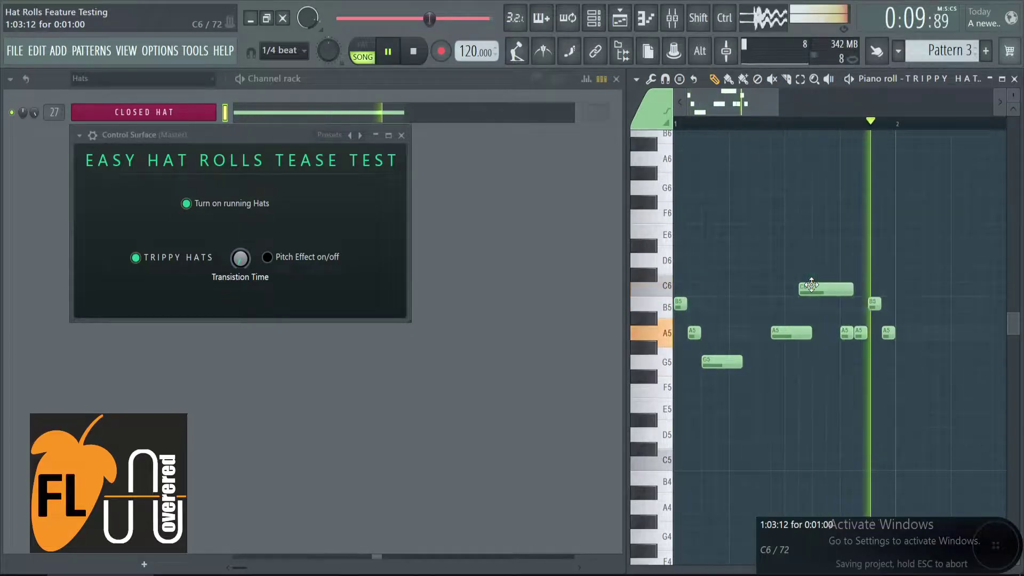
{"action": "left_click_drag", "start_coordinate": [811, 286], "coordinate": [816, 364]}
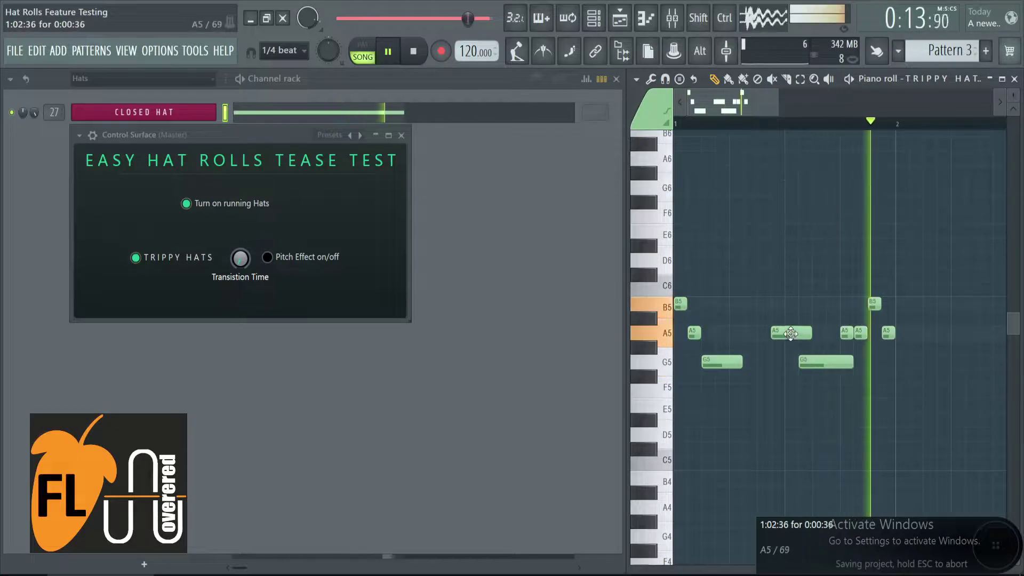
{"action": "left_click_drag", "start_coordinate": [784, 334], "coordinate": [853, 395]}
{"action": "right_click", "coordinate": [818, 367]}
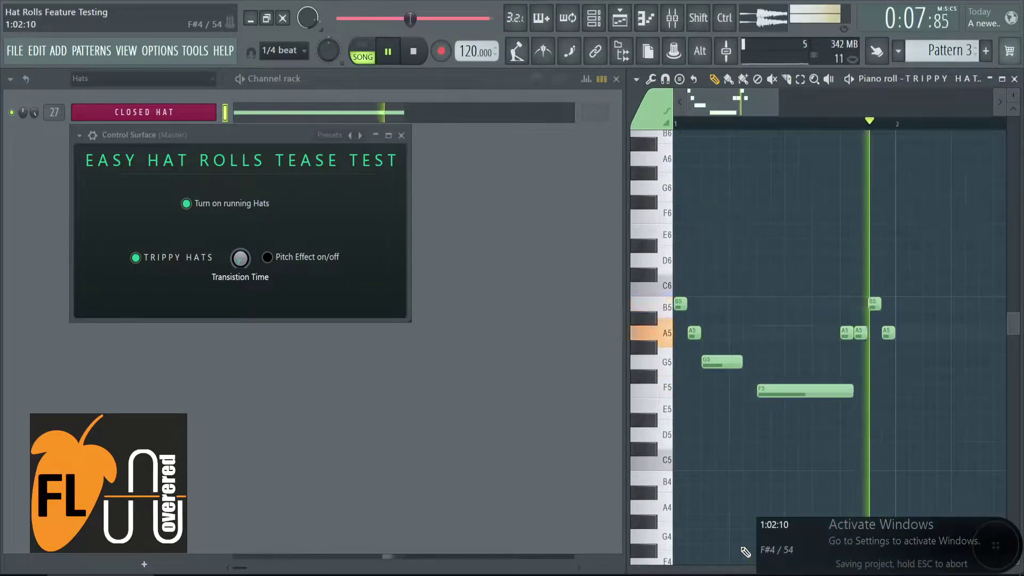
Enlarge the velocity lane, raise the long F5 note's velocity and slightly lower the G5 note's velocity.
{"action": "left_click_drag", "start_coordinate": [745, 551], "coordinate": [752, 136]}
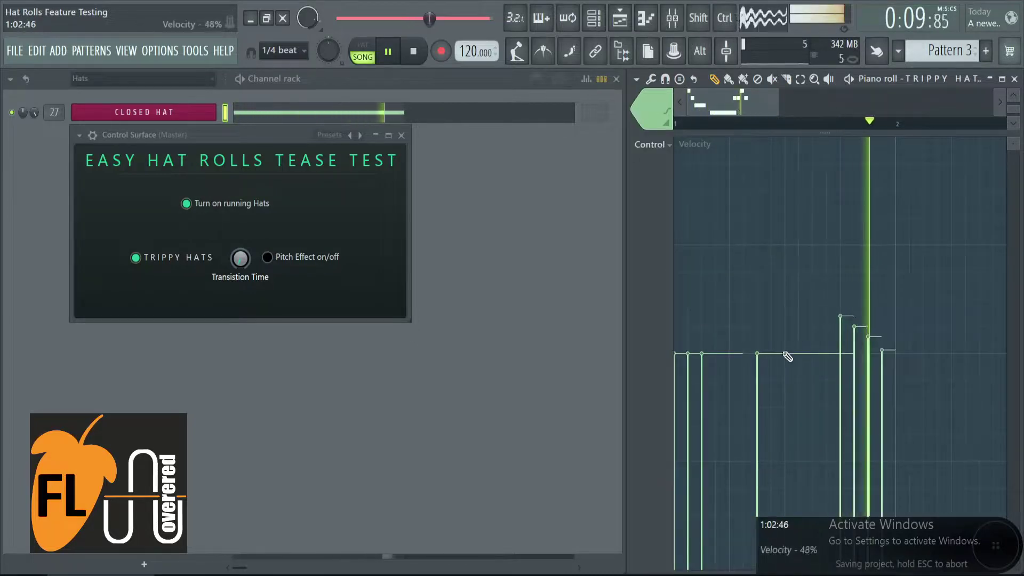
{"action": "left_click", "coordinate": [758, 303]}
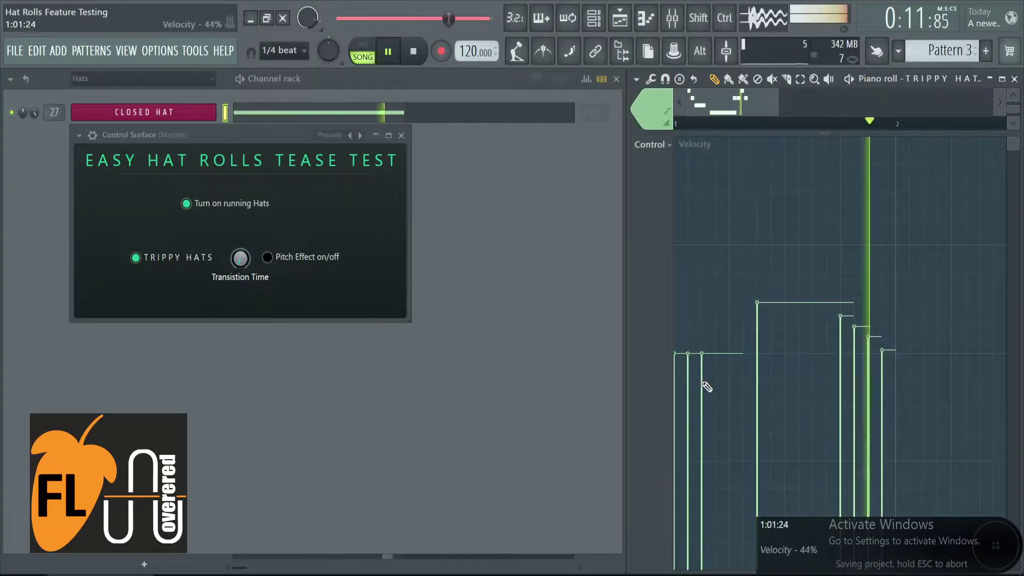
Turn on the Pitch Effect and redraw the last four Trippy Hats notes' velocities as a rising ramp.
{"action": "left_click", "coordinate": [274, 261]}
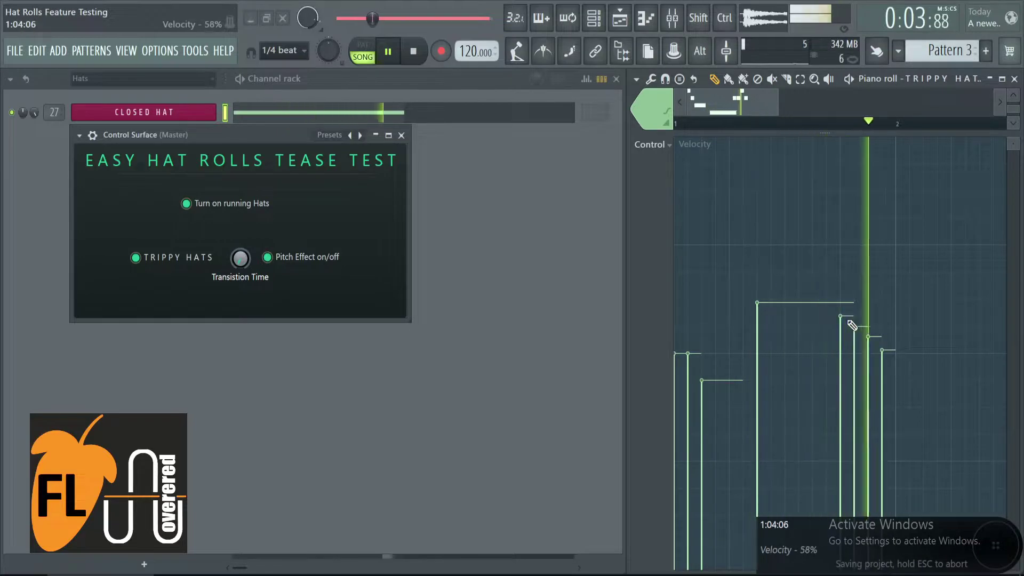
{"action": "mouse_move", "coordinate": [846, 320]}
{"action": "left_mouse_down"}
{"action": "mouse_move", "coordinate": [847, 280]}
{"action": "mouse_move", "coordinate": [878, 285]}
{"action": "mouse_move", "coordinate": [882, 254]}
{"action": "left_mouse_up"}
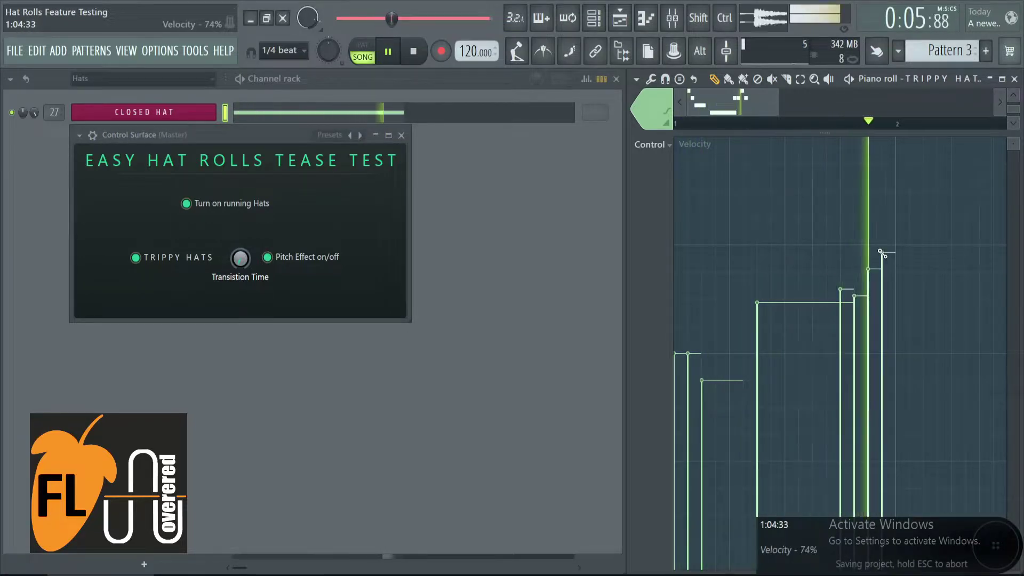
{"action": "mouse_move", "coordinate": [881, 306]}
{"action": "left_mouse_down"}
{"action": "mouse_move", "coordinate": [846, 389]}
{"action": "mouse_move", "coordinate": [563, 303]}
{"action": "left_mouse_up"}
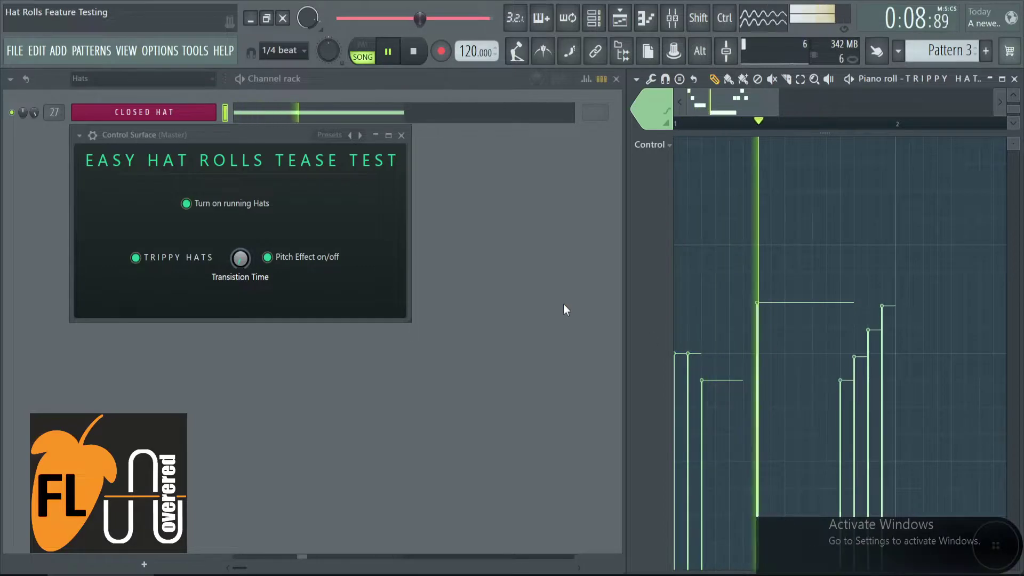
Turn up the Transition Time during song playback to hear its effect, and return it to its minimum.
{"action": "left_click", "coordinate": [246, 266]}
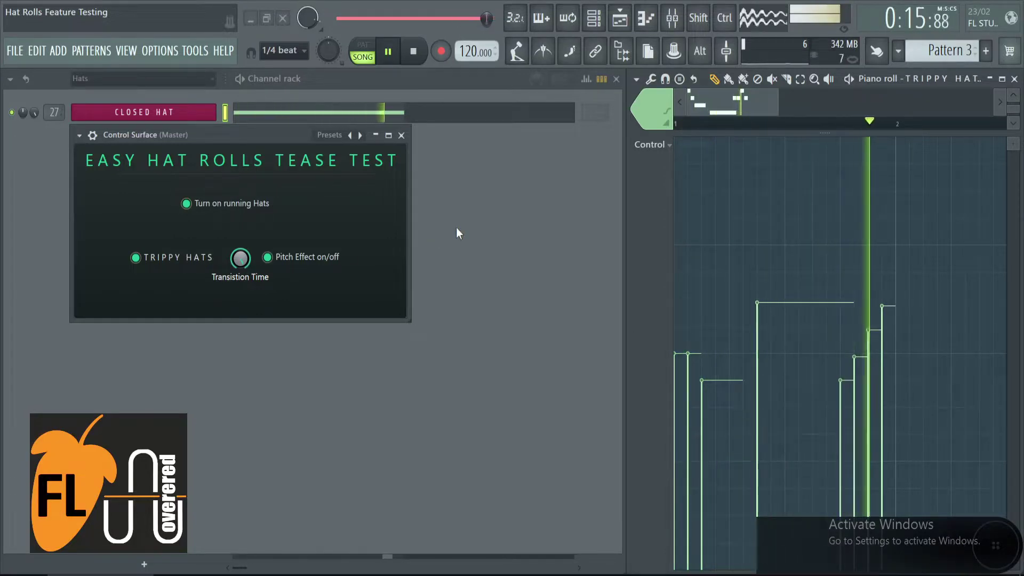
In pattern mode, lower the long F5 note's velocity and redraw the last four as a falling ramp, then return to song mode.
{"action": "key", "text": "l"}
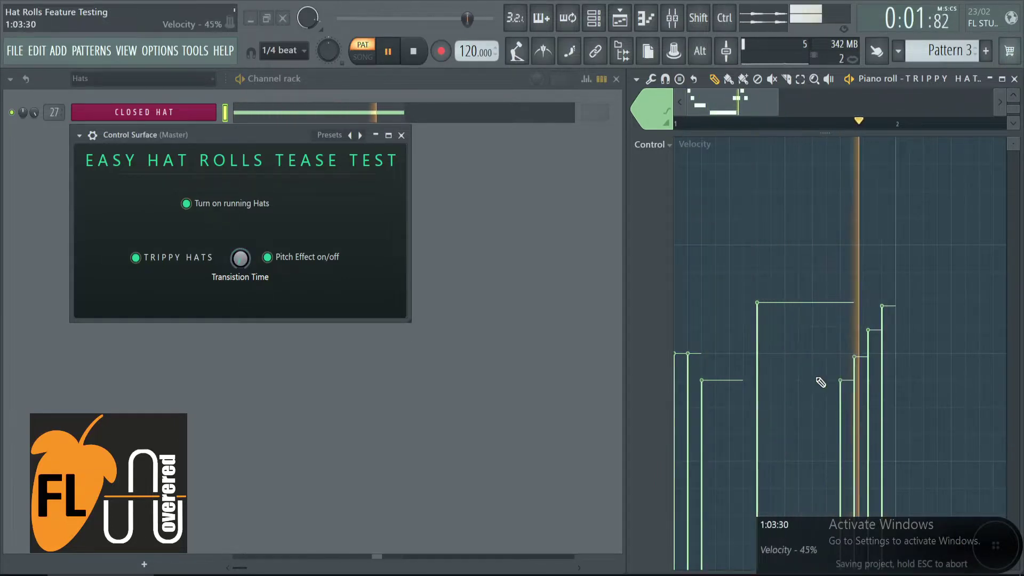
{"action": "left_click", "coordinate": [760, 459]}
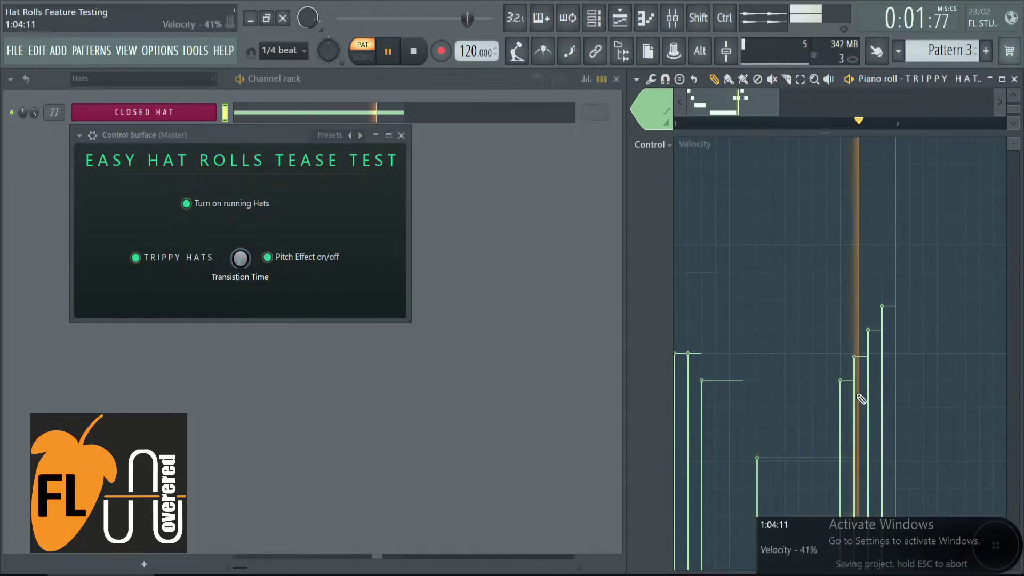
{"action": "left_click_drag", "start_coordinate": [885, 413], "coordinate": [777, 393]}
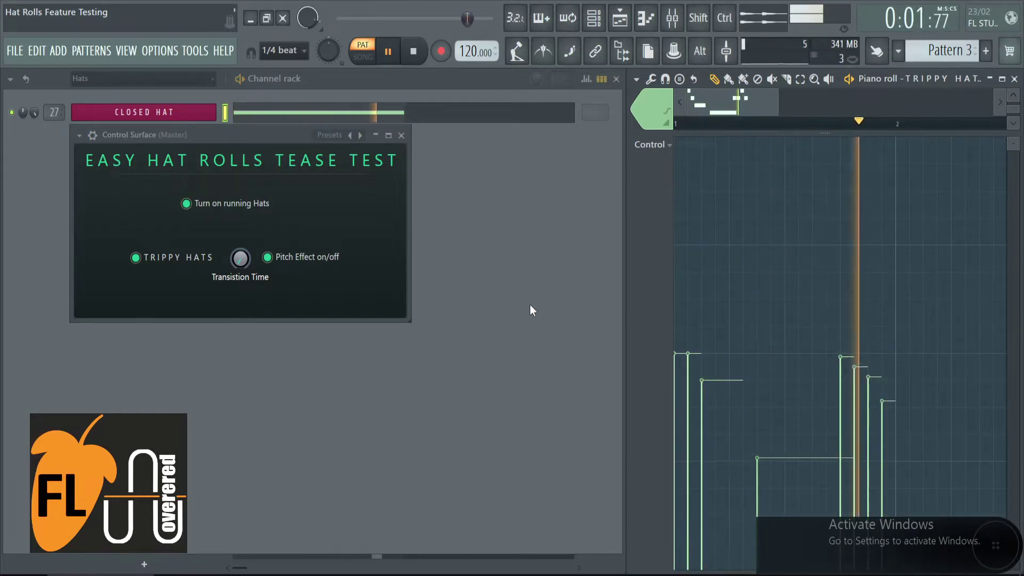
{"action": "key", "text": "l"}
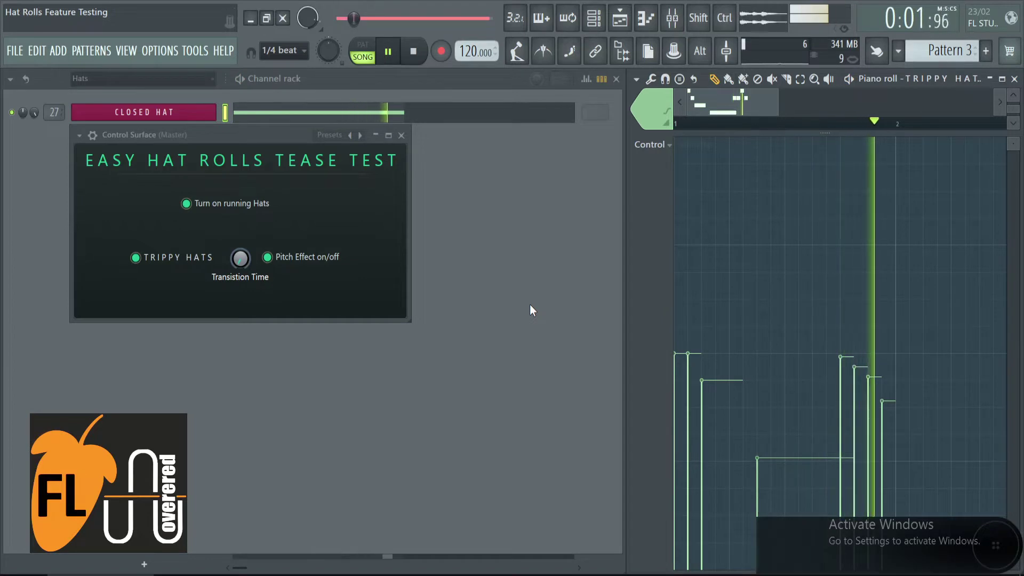